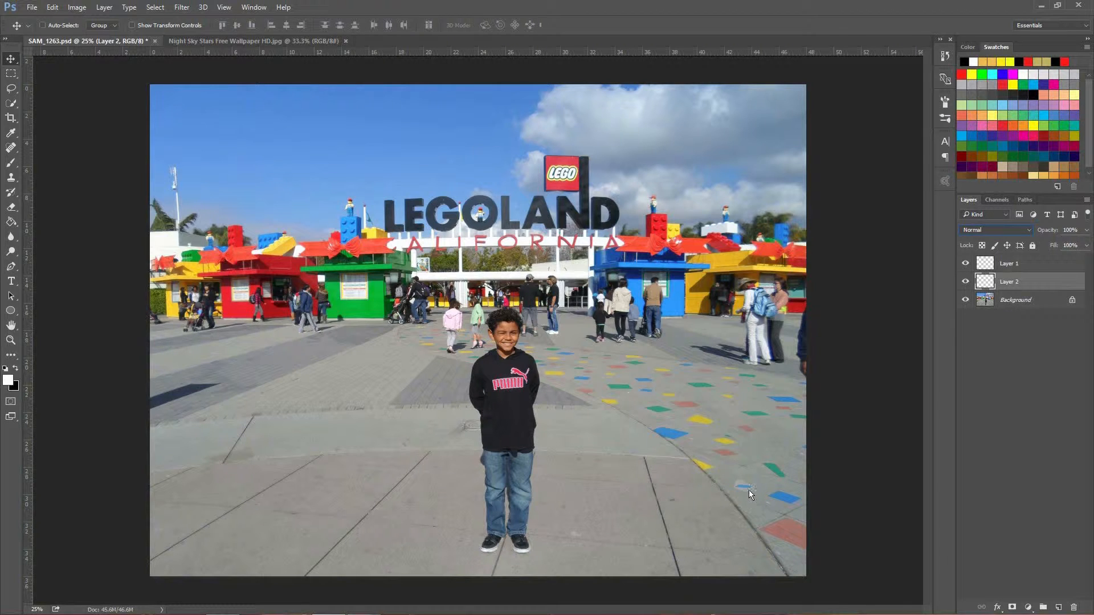
Step: Try the Darken blend mode on Layer 2 and return the layer to Normal
left_click(1029, 233)
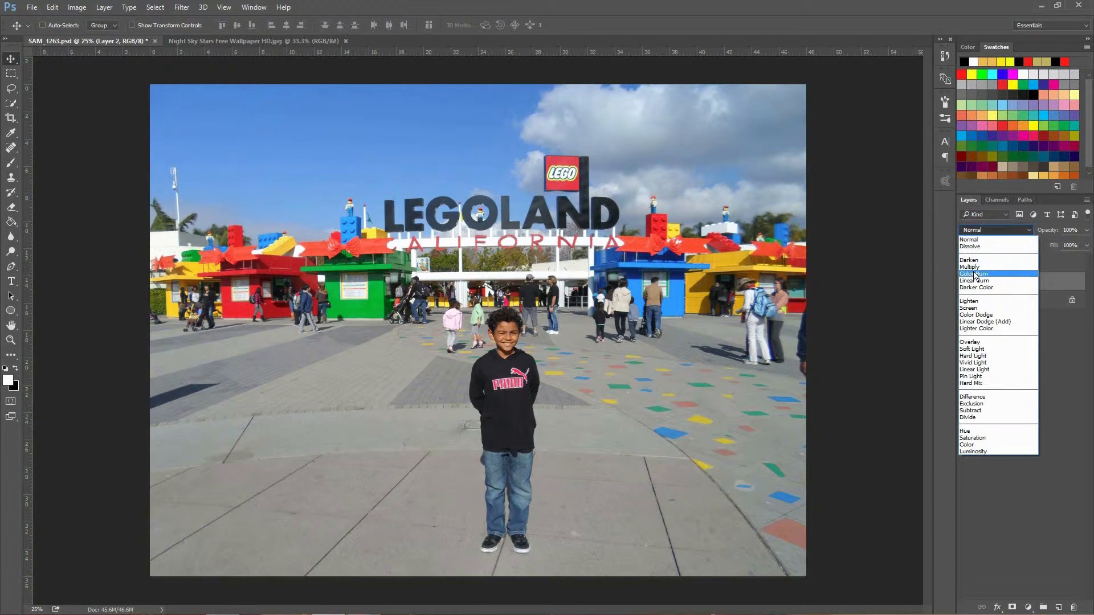
left_click(974, 261)
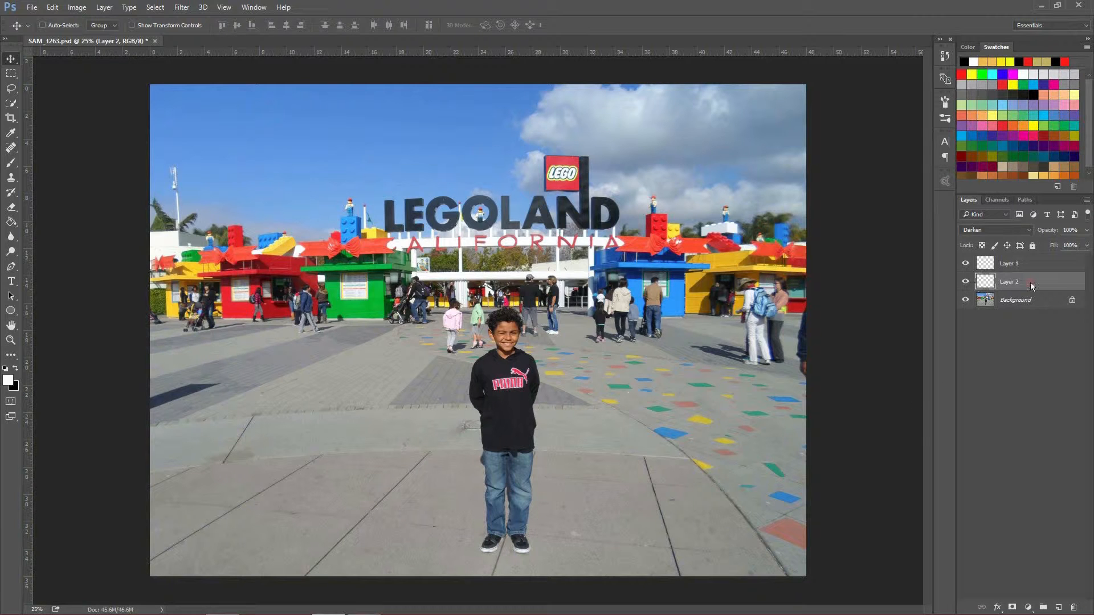
left_click(1029, 230)
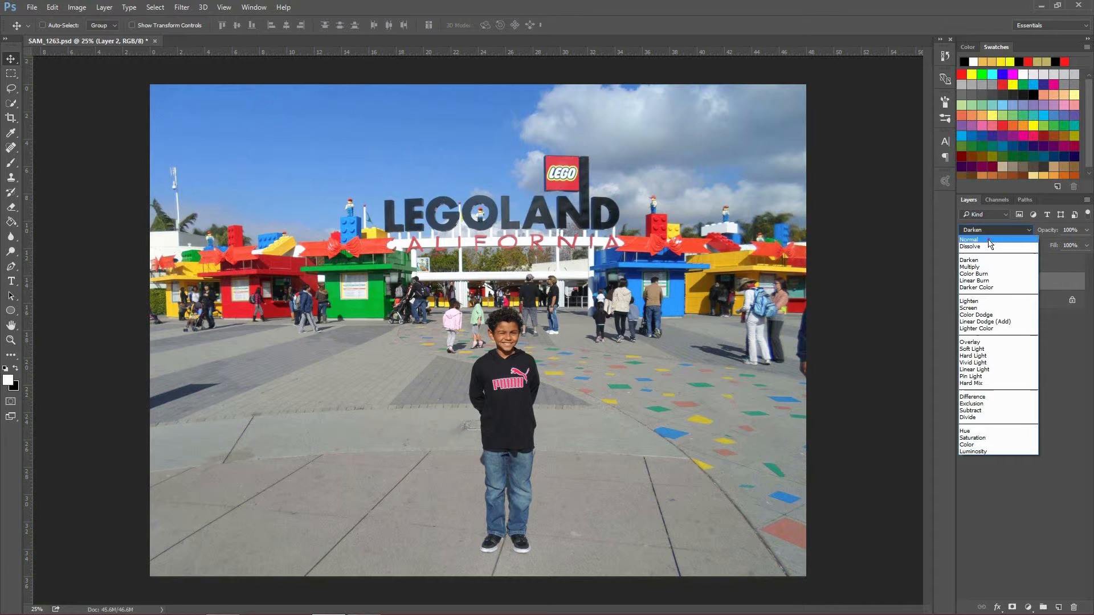
left_click(1020, 237)
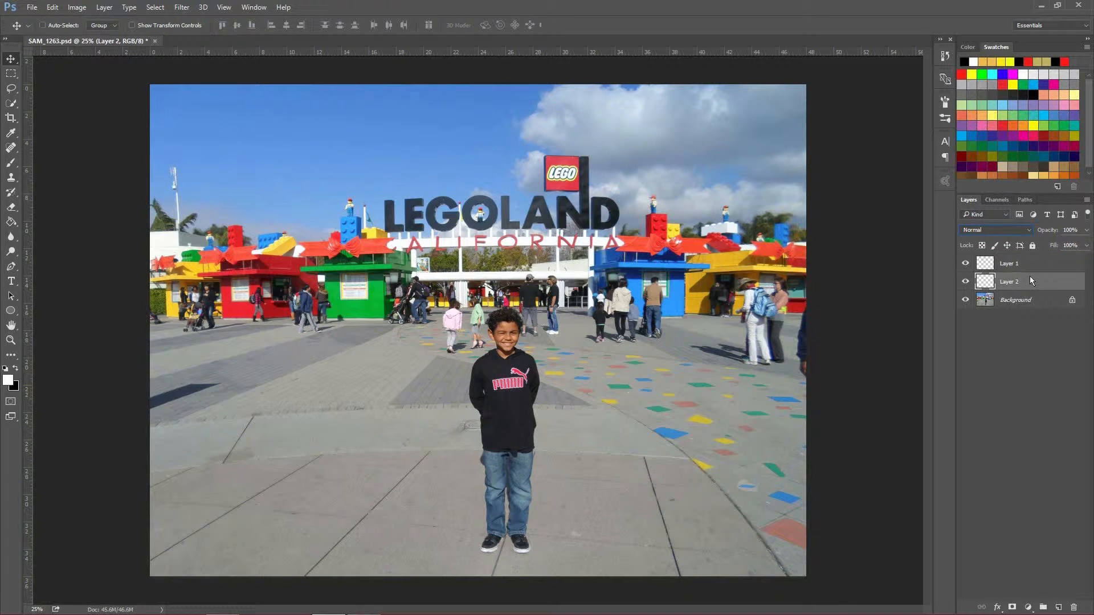
Step: Set Layer 2's blend mode to Darken
mouse_move(1035, 278)
left_mouse_down()
mouse_move(1040, 265)
mouse_move(1034, 276)
left_mouse_up()
left_click(1027, 234)
left_click(1014, 246)
left_click(1030, 230)
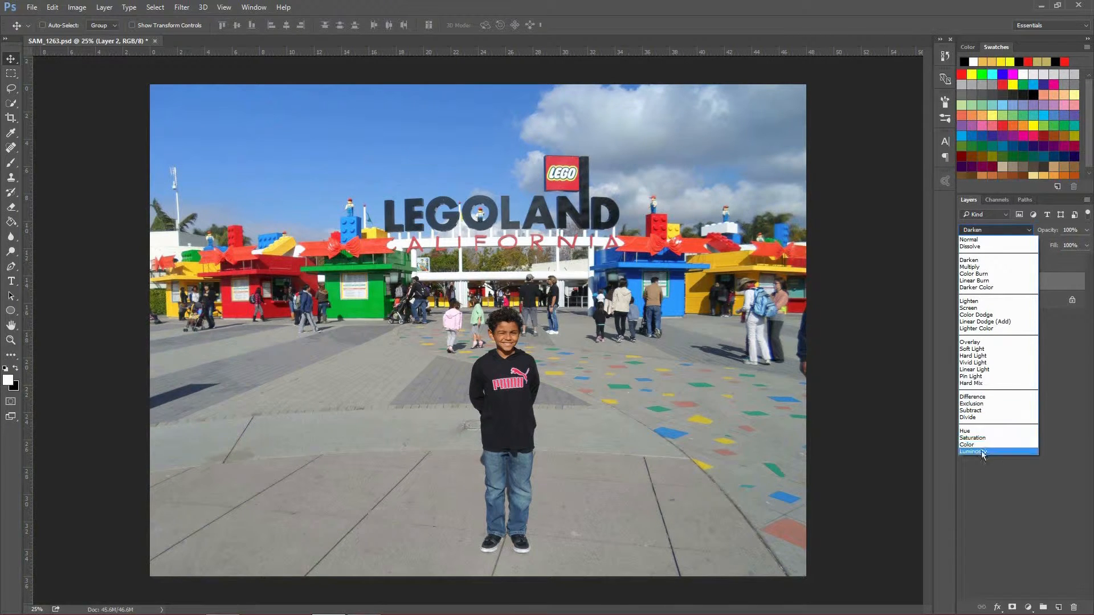
left_click(1059, 394)
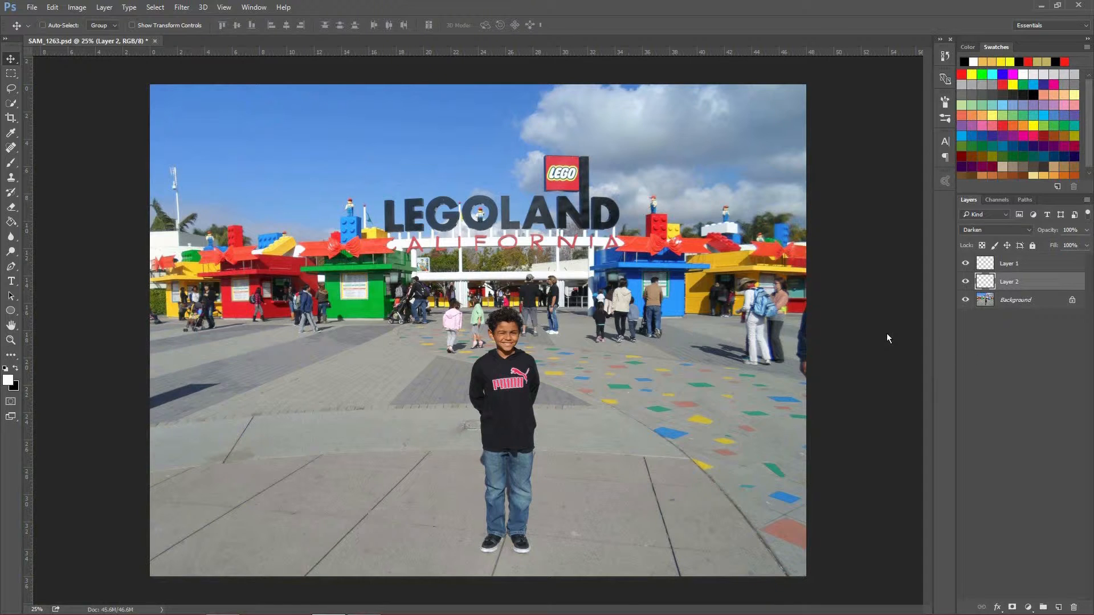
Step: Open the image Night Sky Stars Free Wallpaper HD.jpg from the Images folder
left_click(34, 8)
left_click(43, 29)
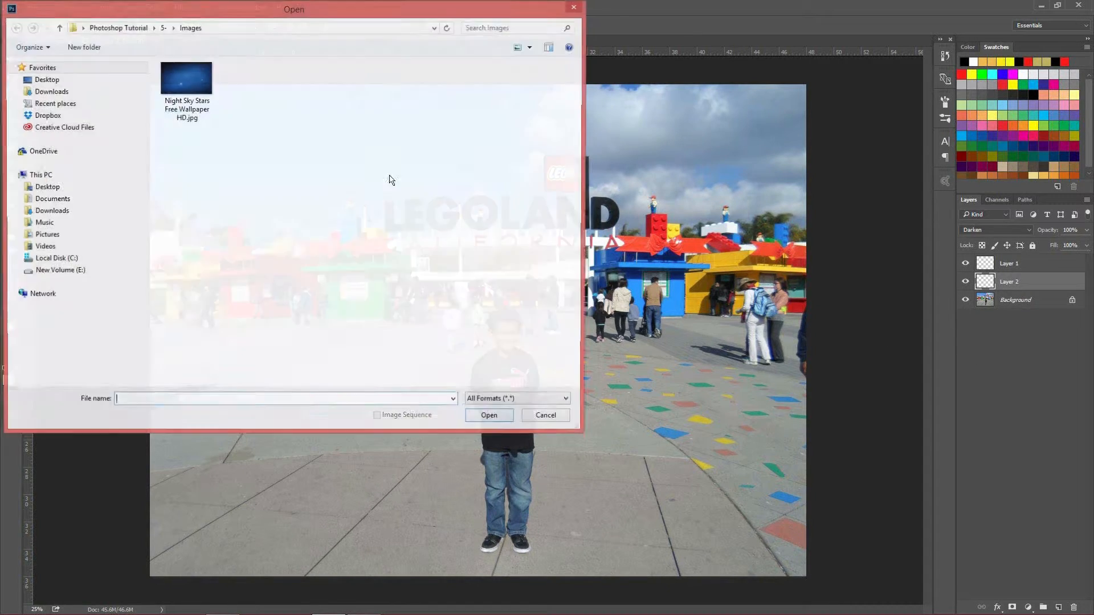
double_click(180, 81)
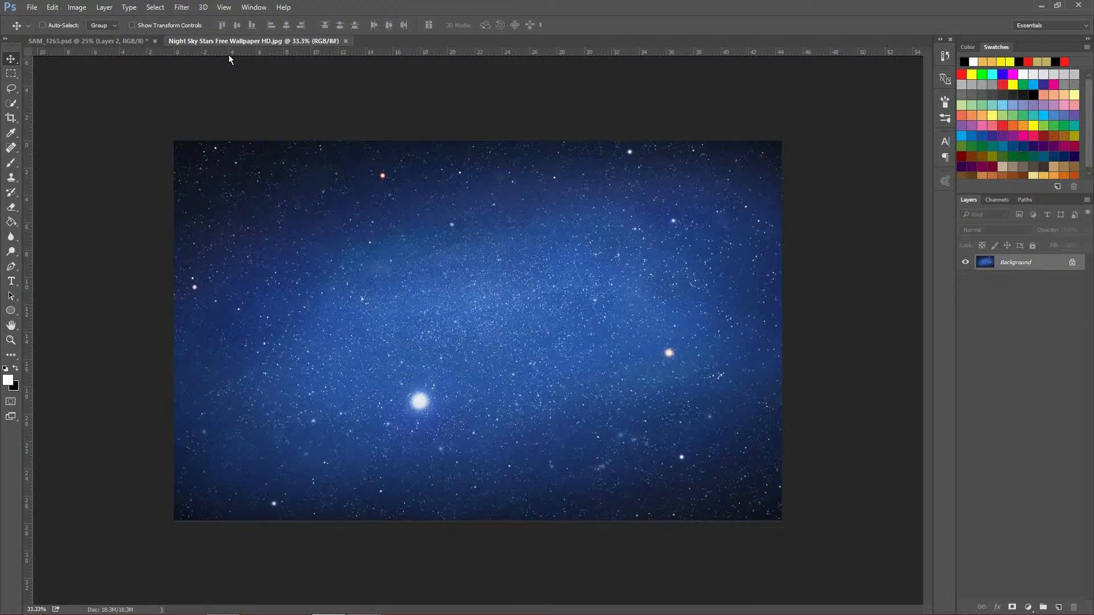
Step: Compare the two open documents and float the night sky image in its own window over the LEGOLAND photo
left_click(111, 40)
left_click(196, 42)
left_click(113, 41)
left_click(286, 44)
left_click_drag(258, 44, 550, 200)
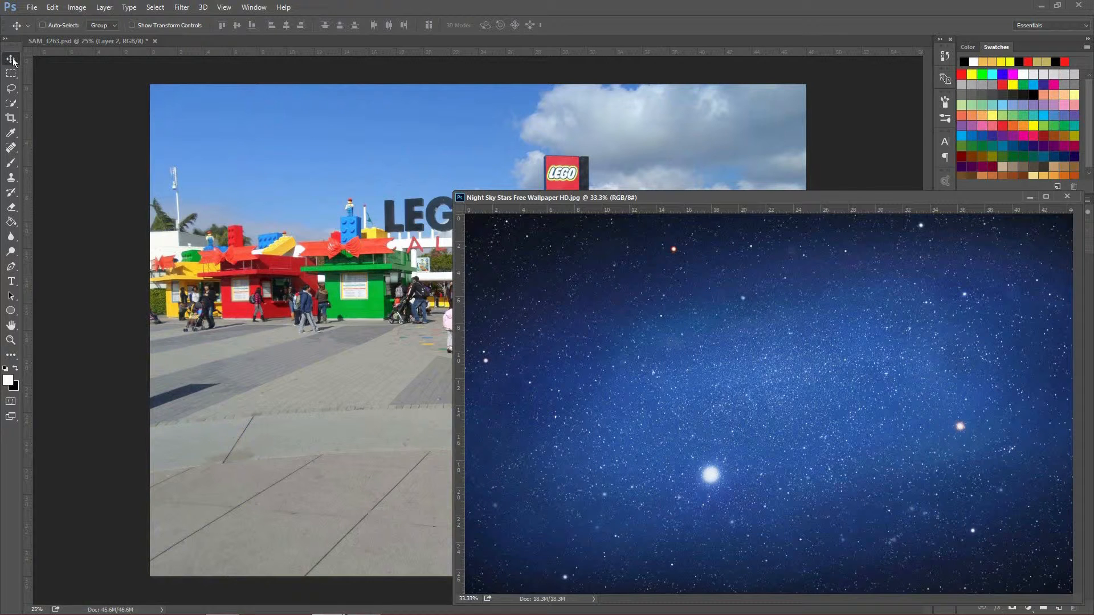
Step: Copy the night sky image into SAM_1263.psd as a layer above Layer 2 and close the wallpaper's window
left_click_drag(681, 333, 442, 228)
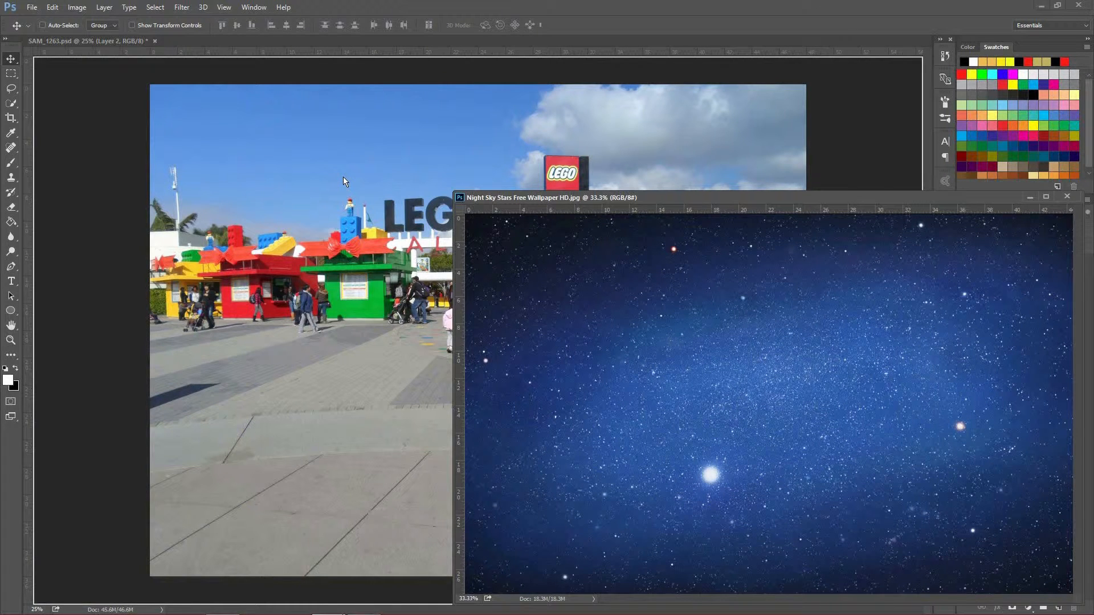
left_click_drag(343, 178, 343, 177)
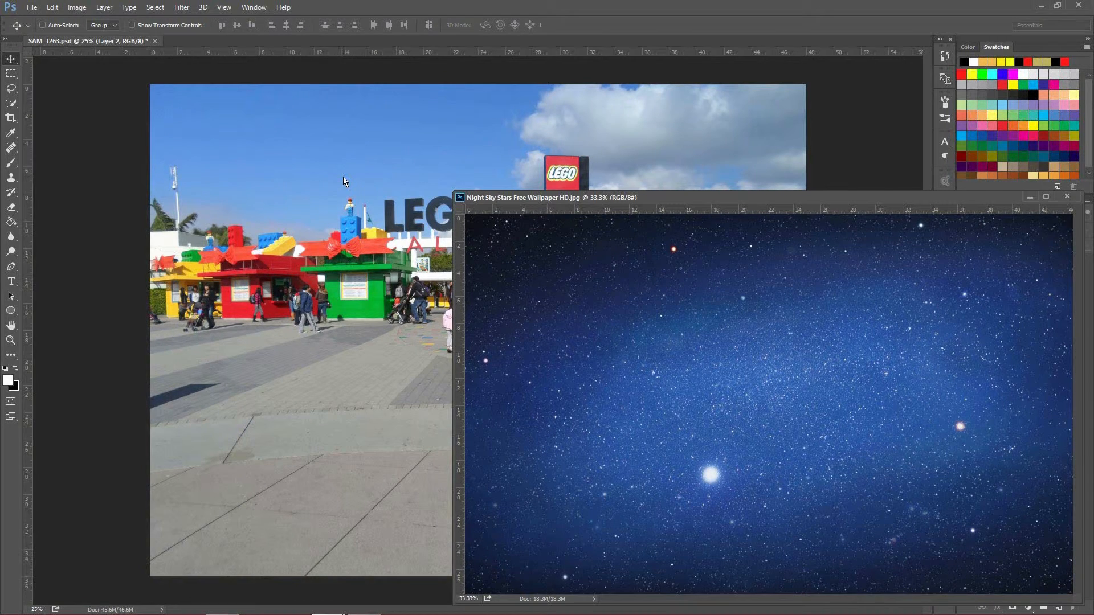
left_click_drag(545, 201, 373, 77)
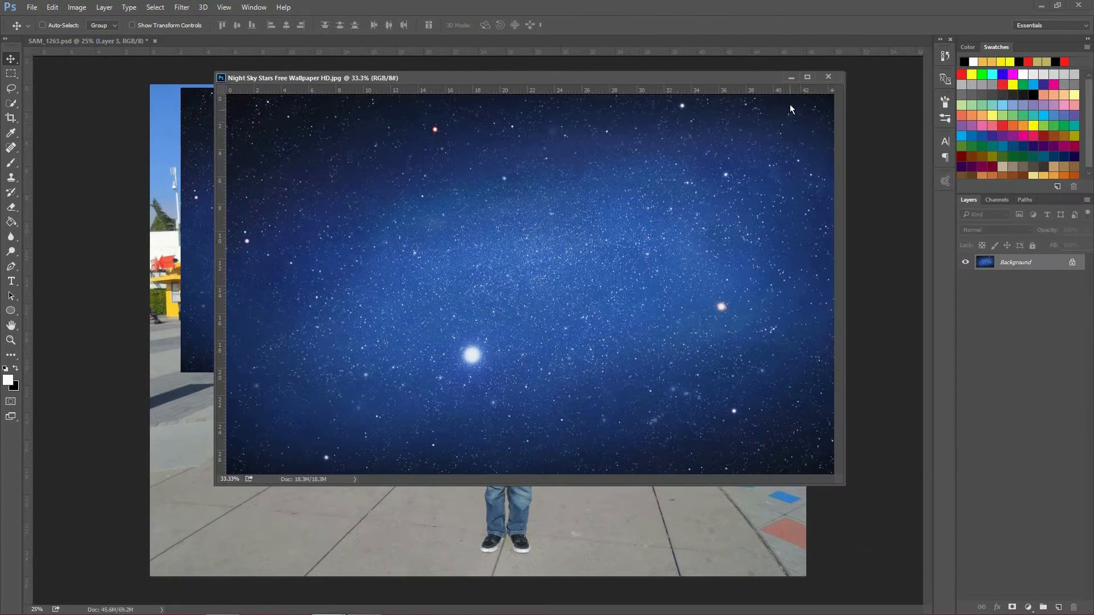
left_click(828, 77)
Step: Center the night sky layer on the photo and scale it proportionally to about 182% so it covers the whole canvas
left_click_drag(560, 234, 621, 335)
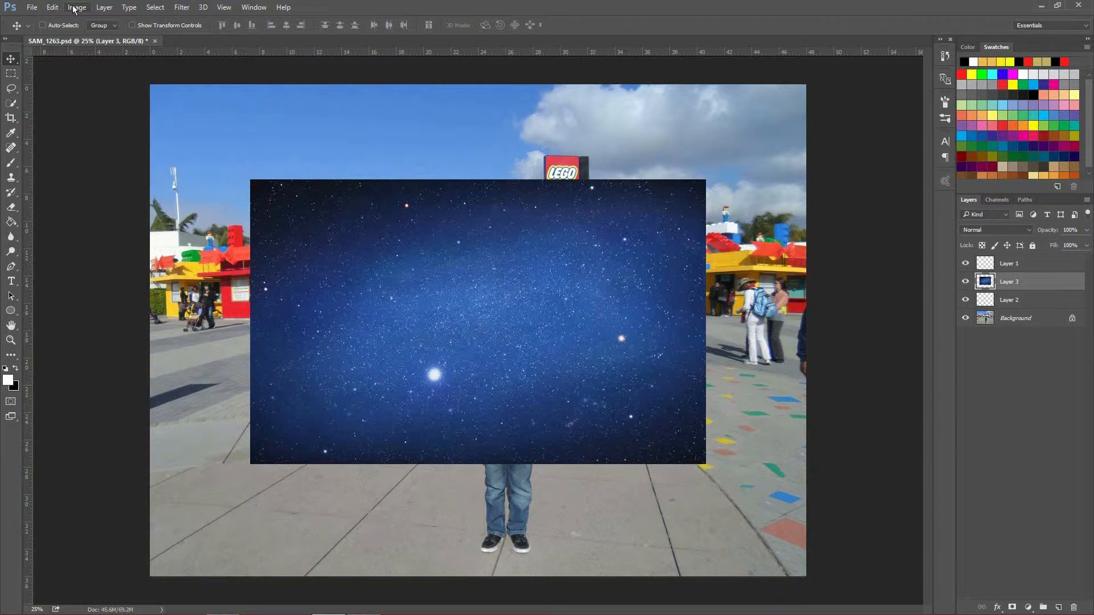
left_click(53, 8)
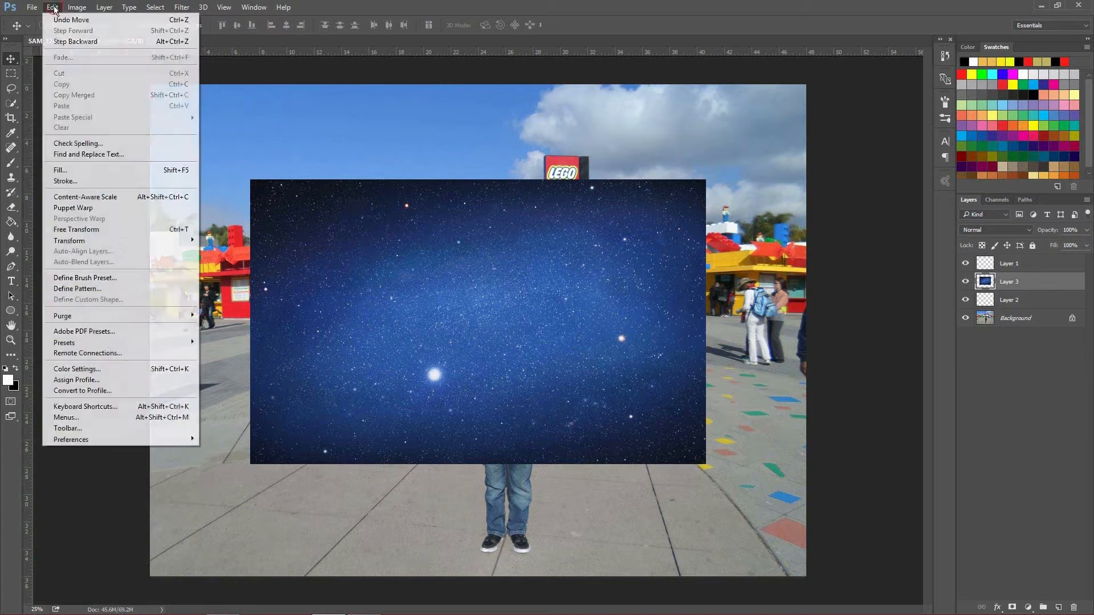
mouse_move(136, 242)
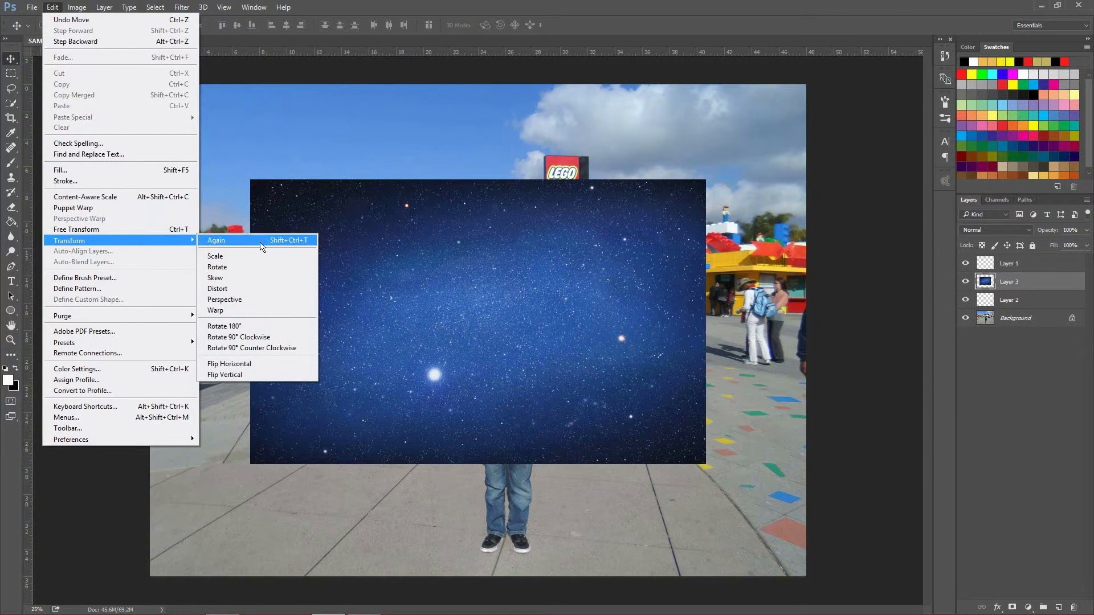
left_click(246, 260)
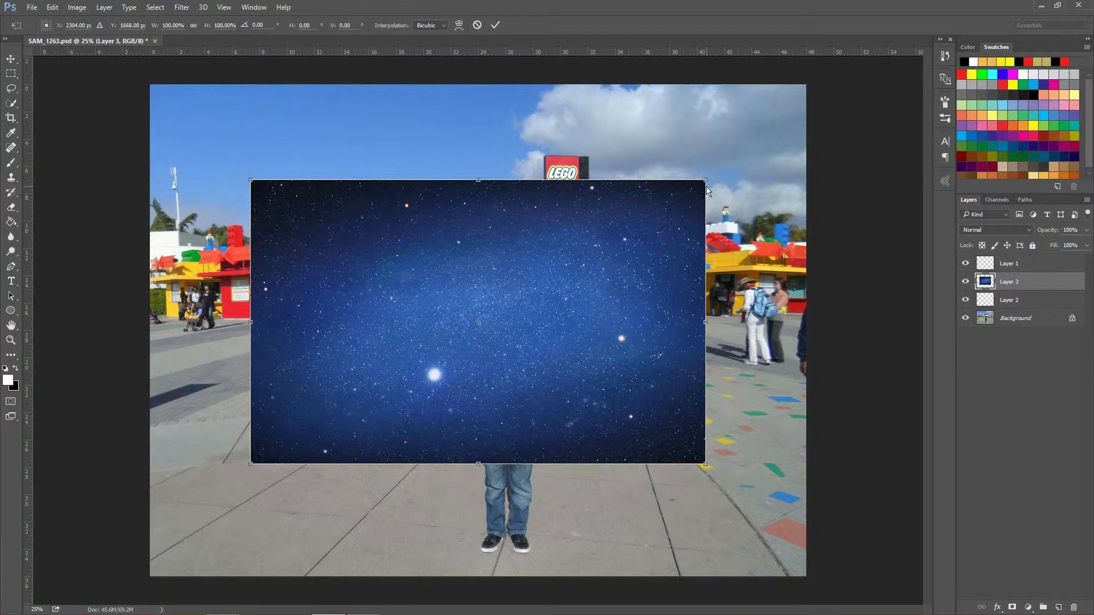
left_click_drag(705, 463, 530, 411)
left_click_drag(632, 358, 562, 379)
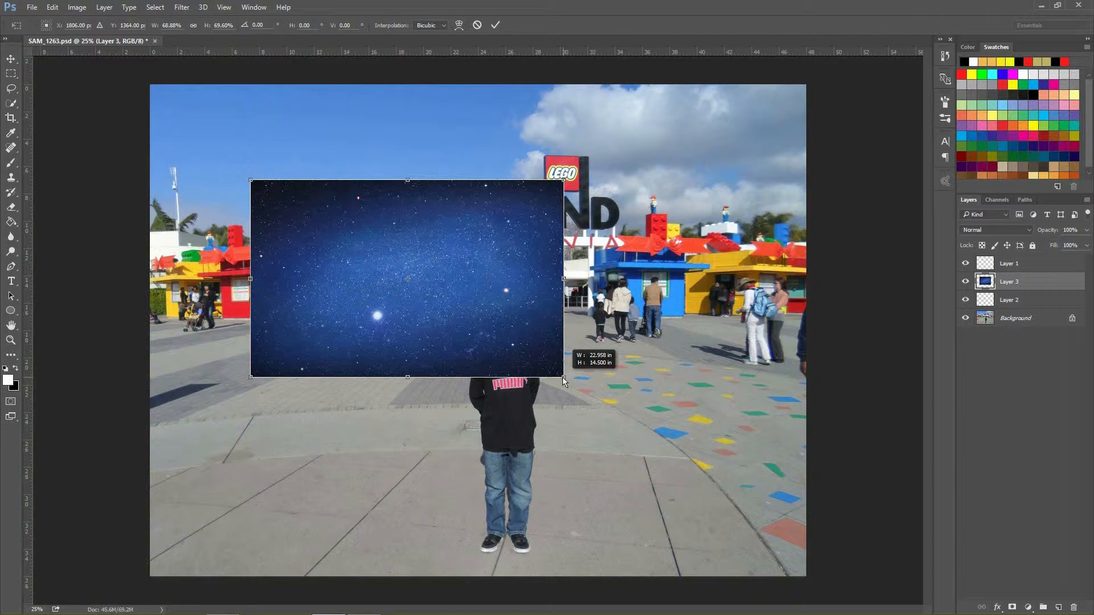
left_click_drag(562, 377, 703, 464)
left_click_drag(613, 409, 565, 371)
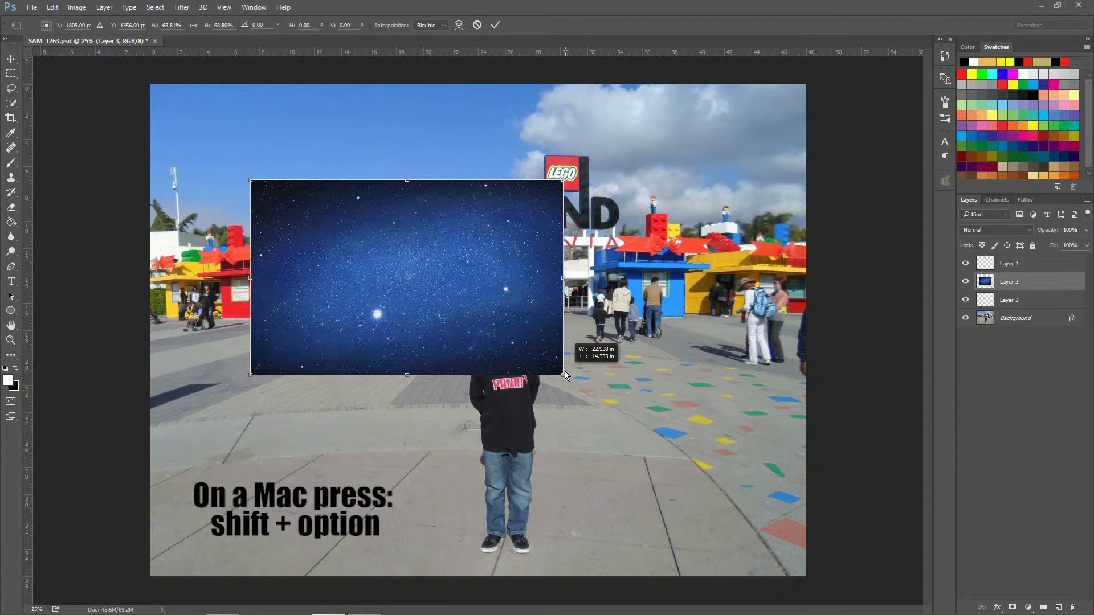
left_click_drag(565, 372, 889, 593)
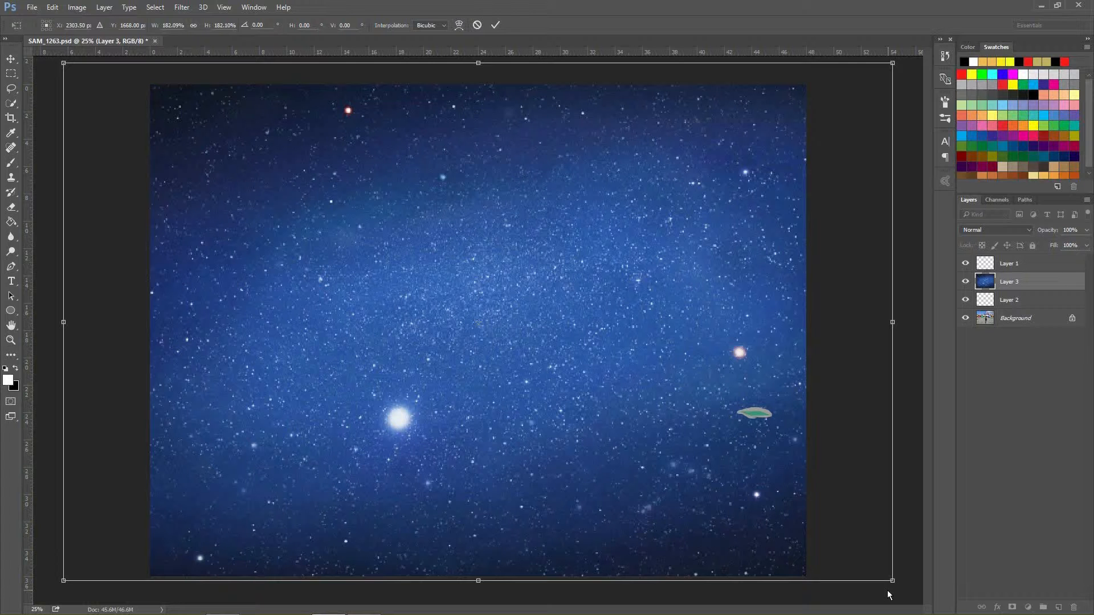
key("Return")
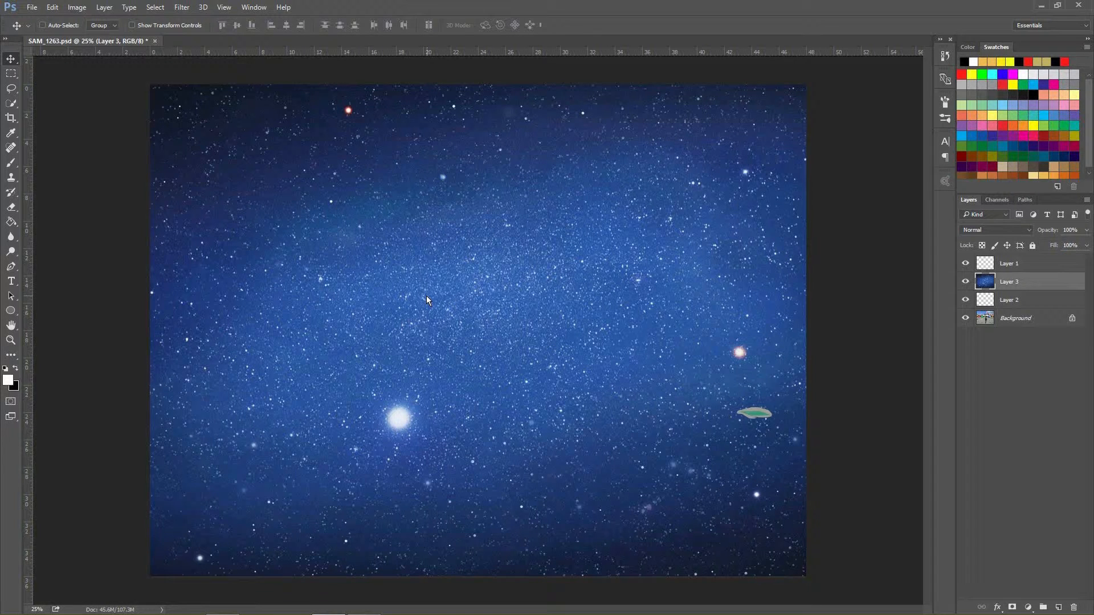
Step: Toggle the night sky layer's visibility and try the Darken and Color Dodge blend modes on it
left_click(965, 282)
left_click(966, 282)
left_click(1025, 231)
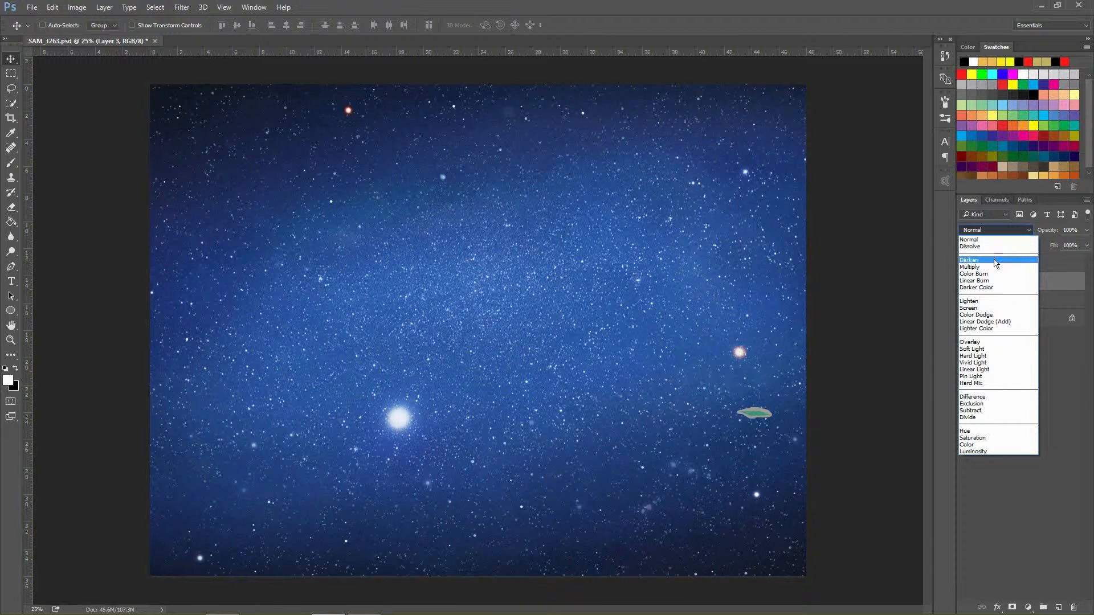
left_click(996, 261)
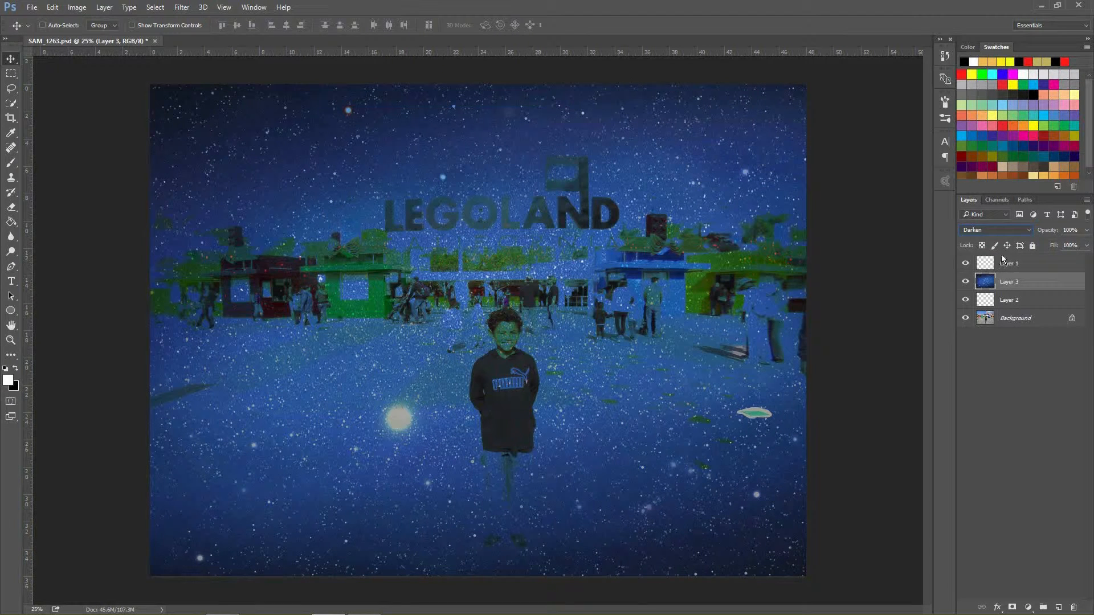
left_click(1028, 231)
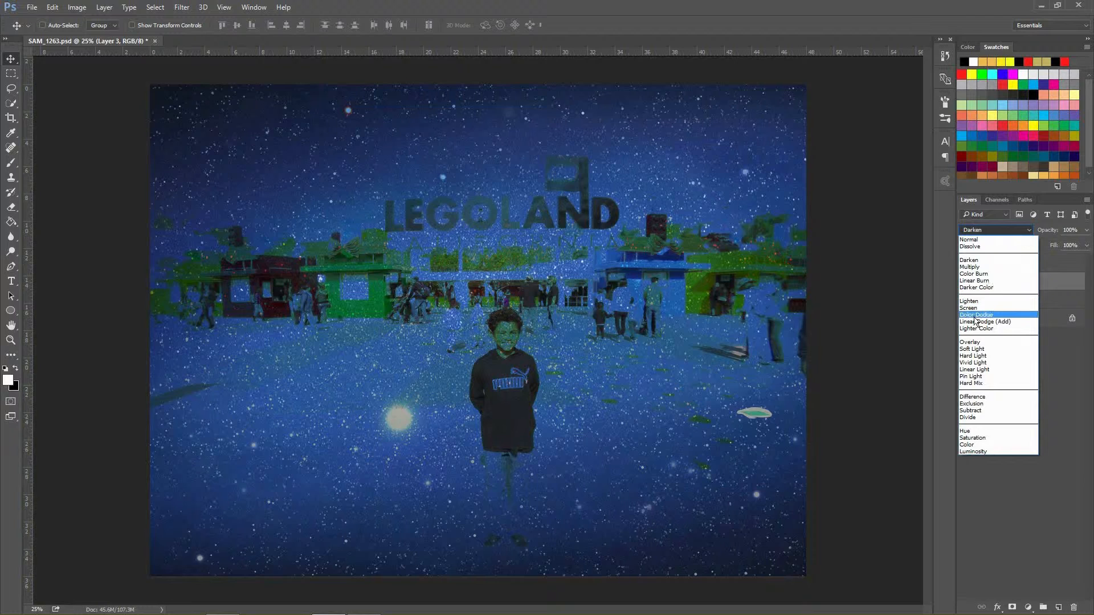
left_click(978, 318)
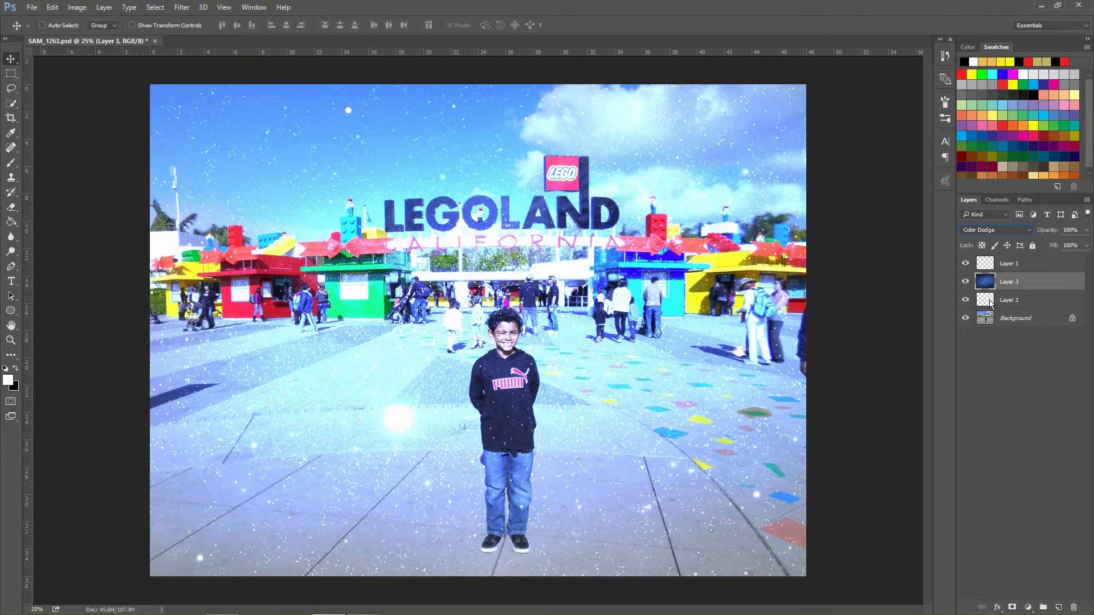
Step: Set the night sky layer's blend mode to Overlay
left_click(1027, 227)
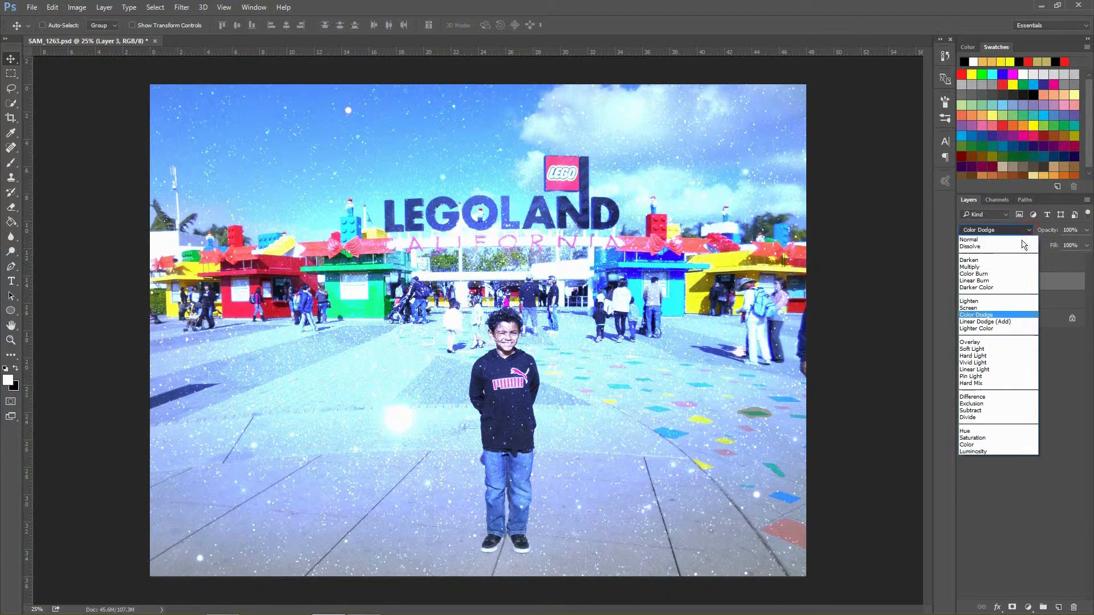
left_click(990, 342)
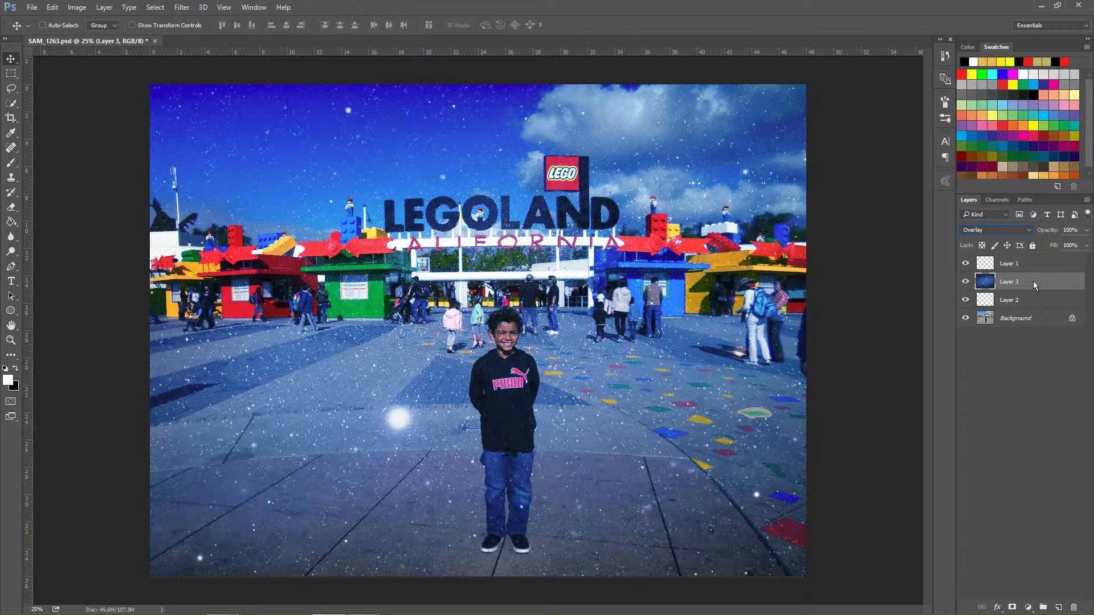
Step: Lasso the large bright star beside the boy on Layer 3, remove it with a Content-Aware fill and deselect
left_click(11, 89)
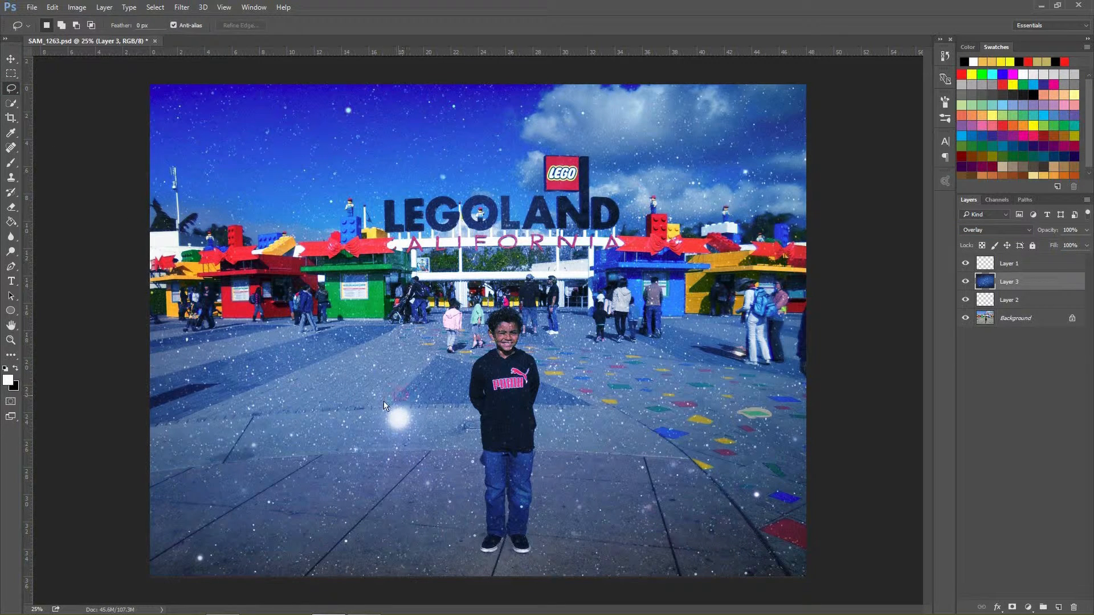
mouse_move(387, 399)
left_mouse_down()
mouse_move(424, 422)
mouse_move(394, 396)
left_mouse_up()
right_click(401, 426)
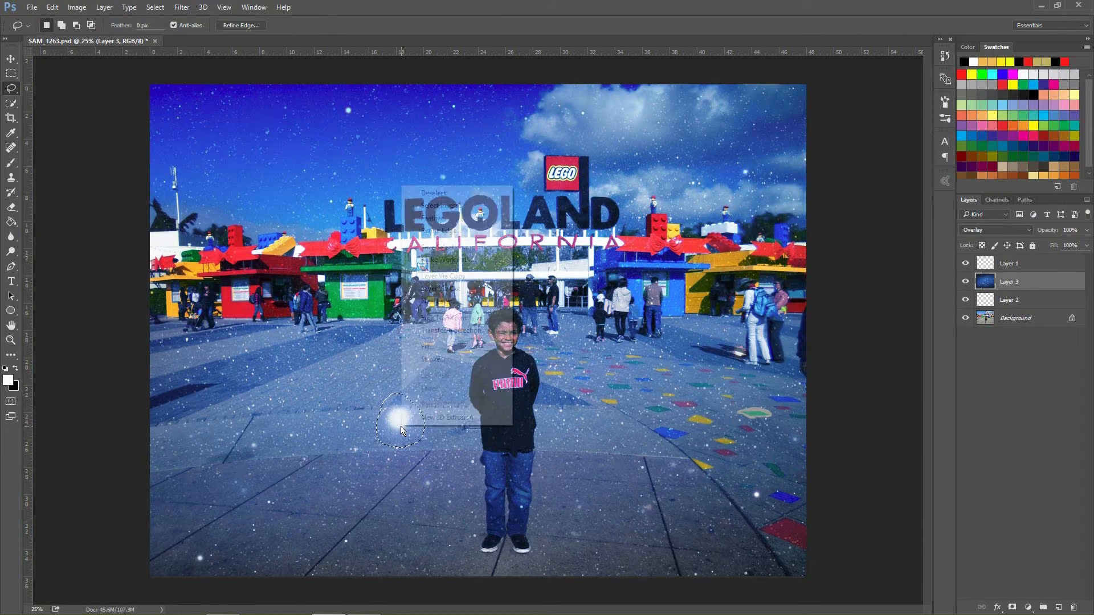
left_click(514, 343)
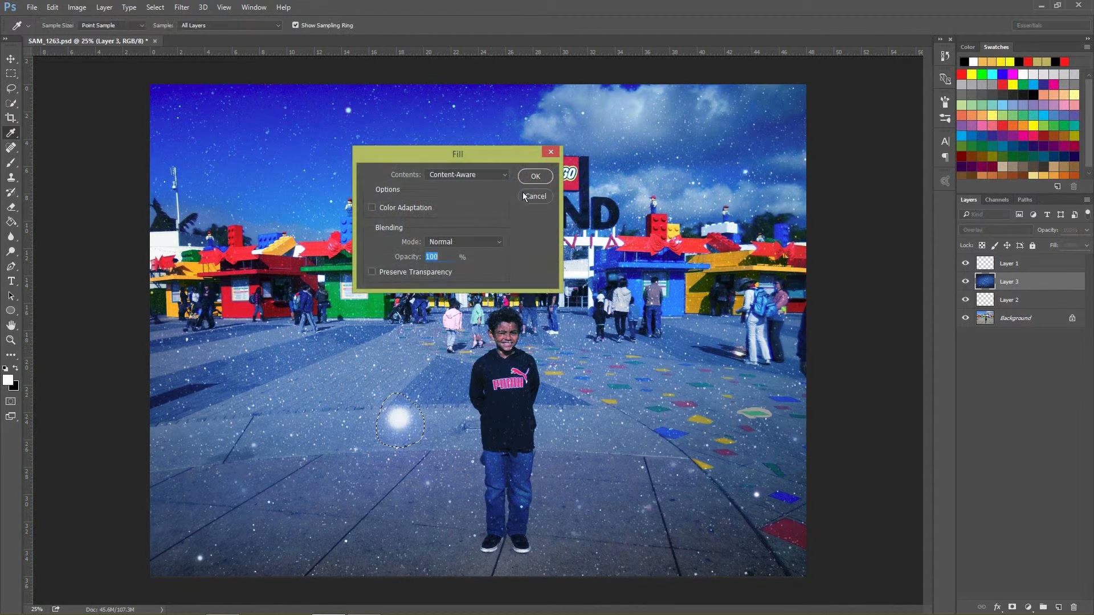
key("Return")
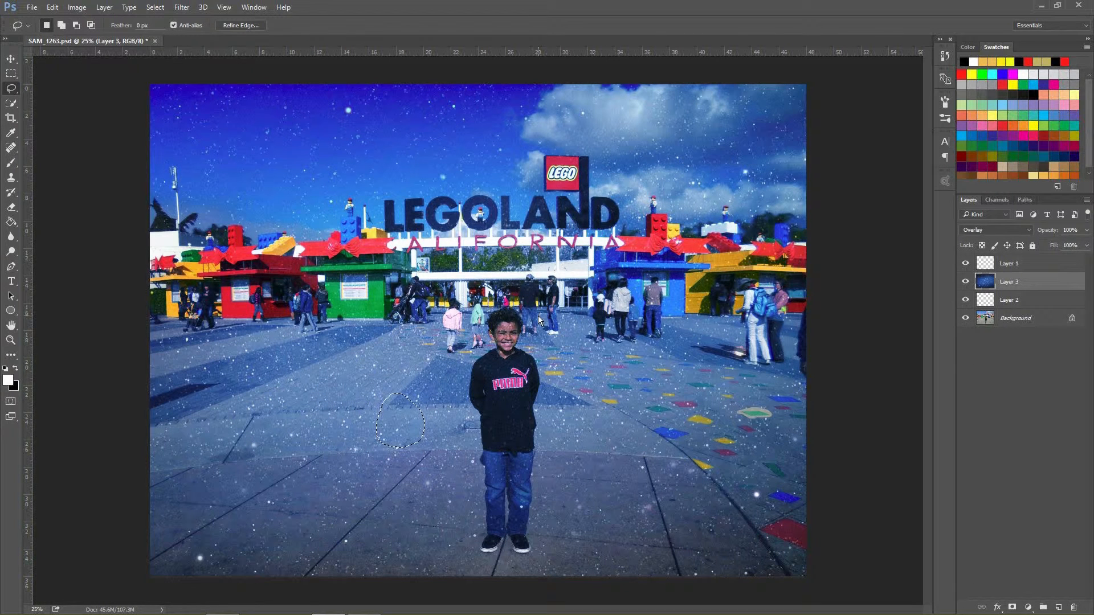
key("ctrl+d")
left_click(11, 59)
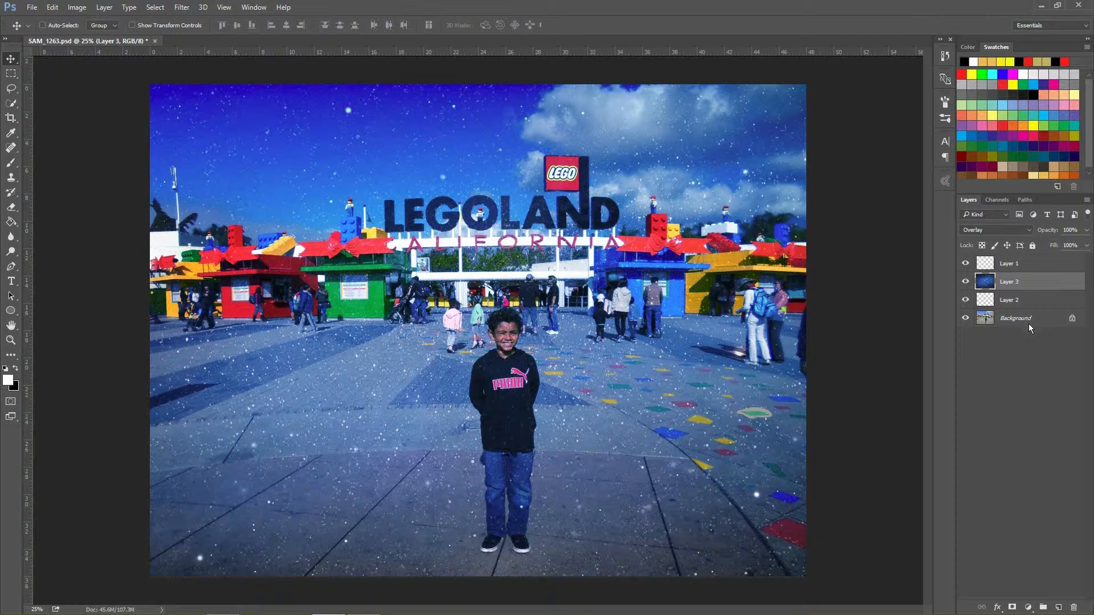
Step: Select Layer 1 and toggle its visibility to compare the image with and without it
left_click(994, 268)
left_click(965, 263)
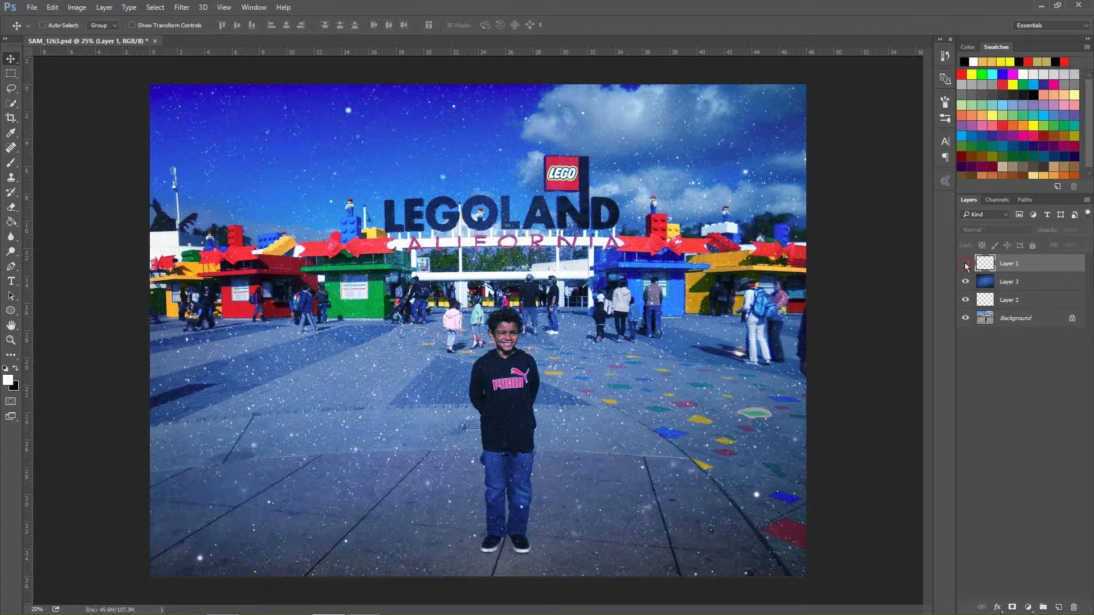
left_click(965, 263)
left_click(965, 262)
left_click(965, 263)
Step: Move the night sky layer above Layer 1 to the top of the layer stack
left_click(1031, 283)
left_click_drag(1031, 282, 1031, 259)
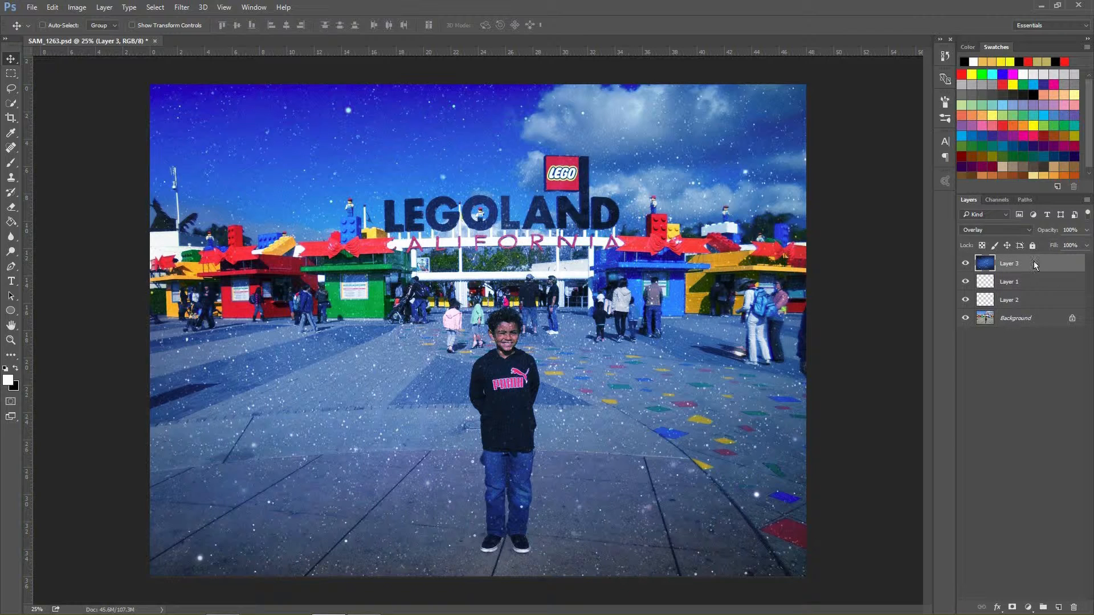
mouse_move(1032, 260)
left_mouse_down()
mouse_move(1031, 290)
mouse_move(1034, 258)
mouse_move(1027, 266)
left_mouse_up()
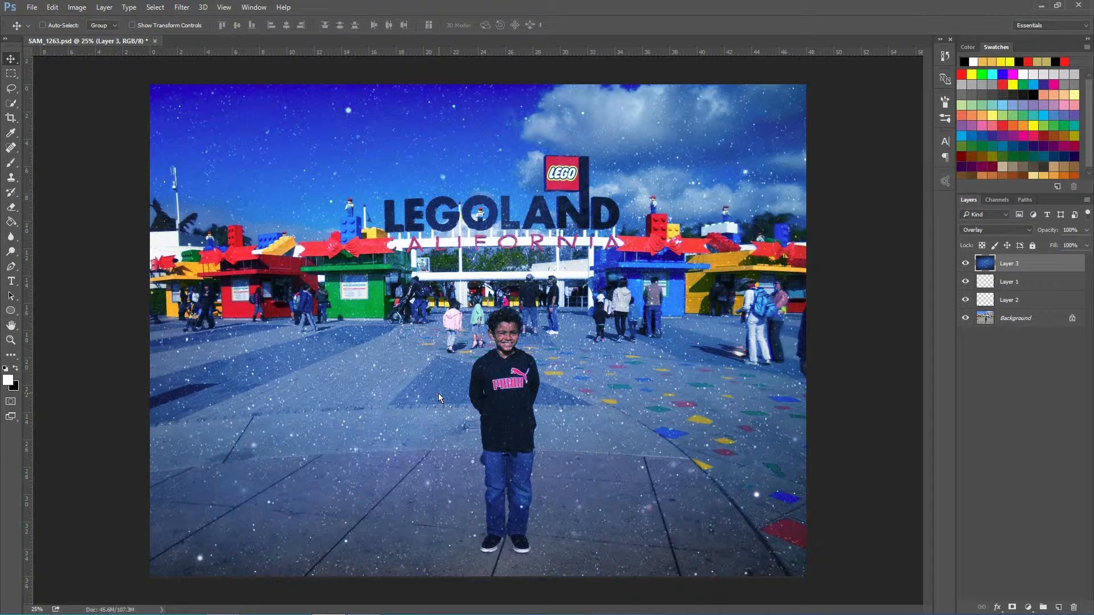
Step: Erase the night sky overlay from the boy's face on Layer 3 using the Eraser at 50% opacity and 50% flow
left_click(12, 208)
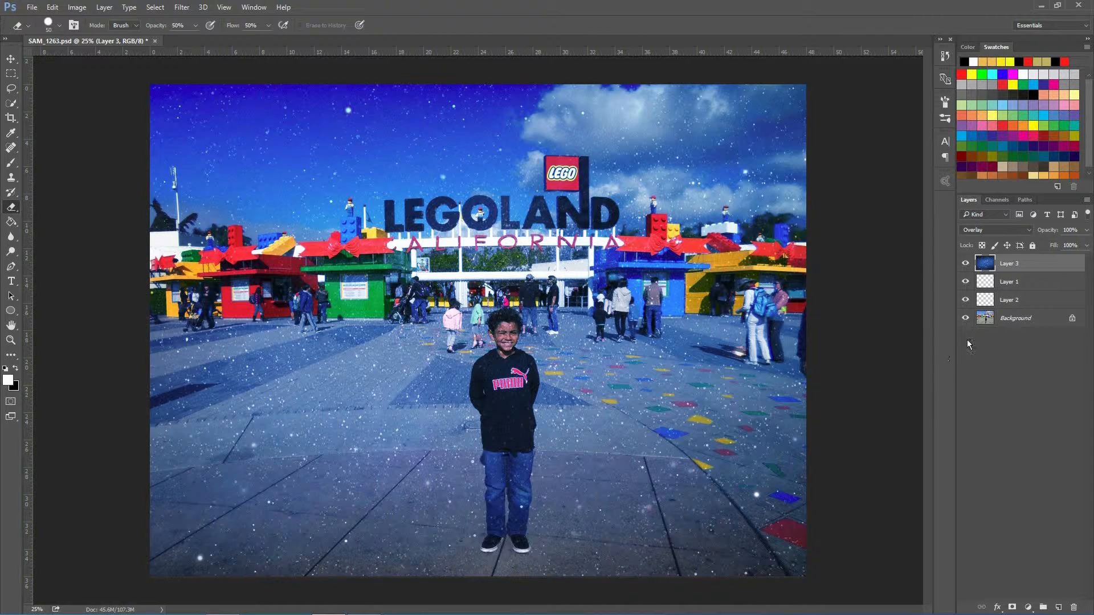
left_click(1046, 323)
left_click(1044, 261)
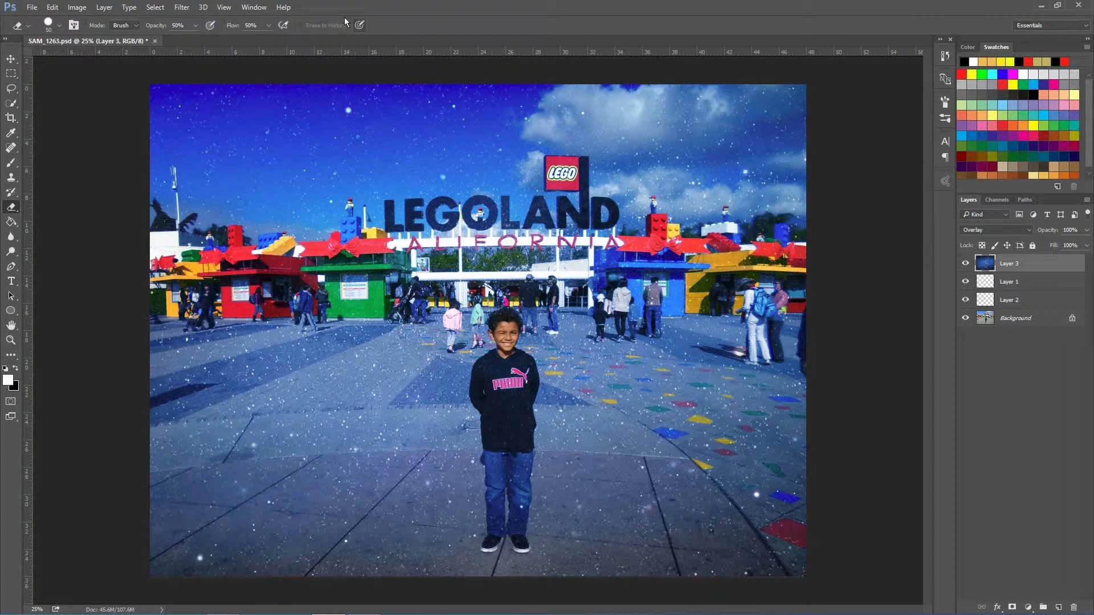
left_click(9, 189)
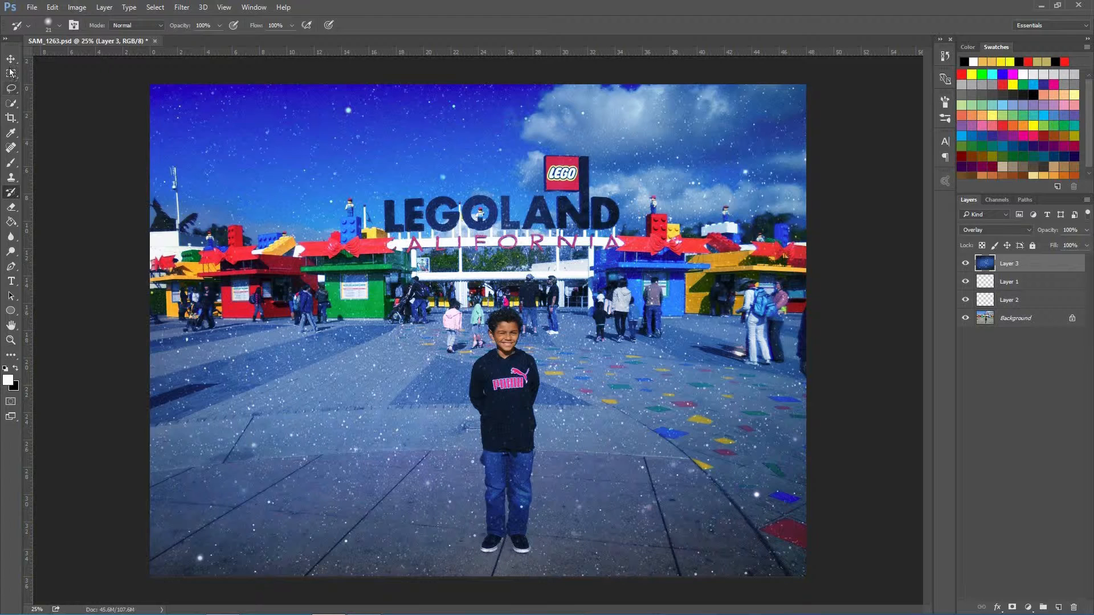
left_click(9, 61)
left_click(9, 87)
left_click(10, 117)
left_click(12, 209)
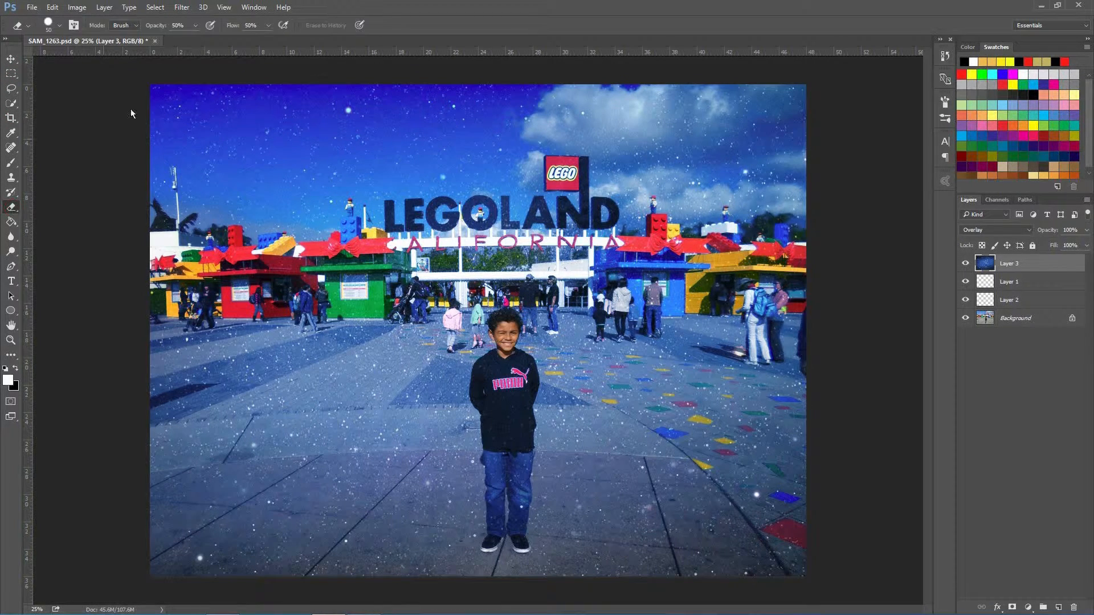